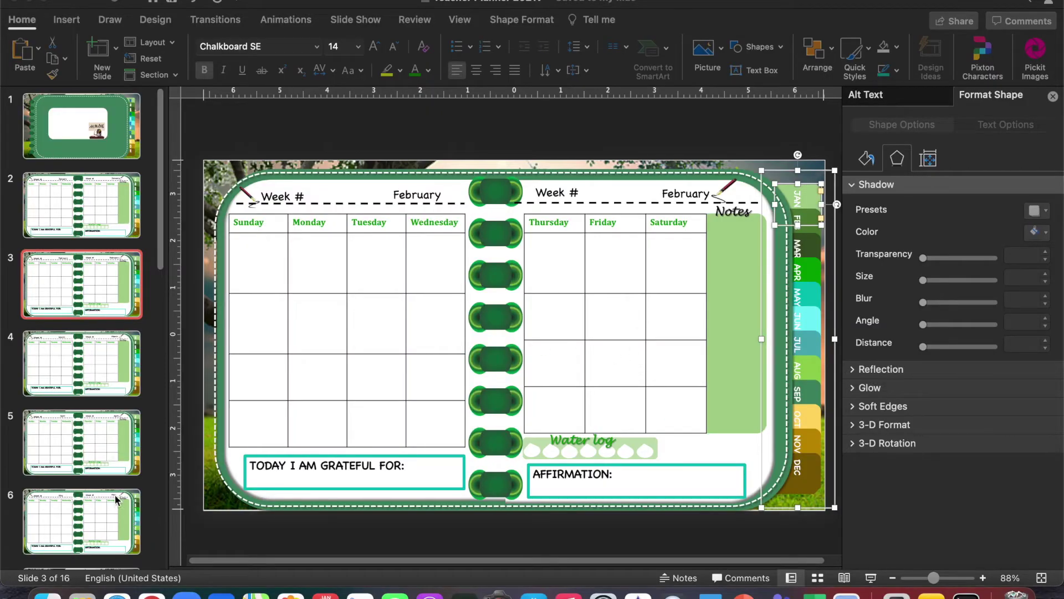
Show the February weekly spread of the green planner deck in Normal view.
click(100, 529)
Look through the April and December slides, then return to the January slide (slide 2).
click(78, 451)
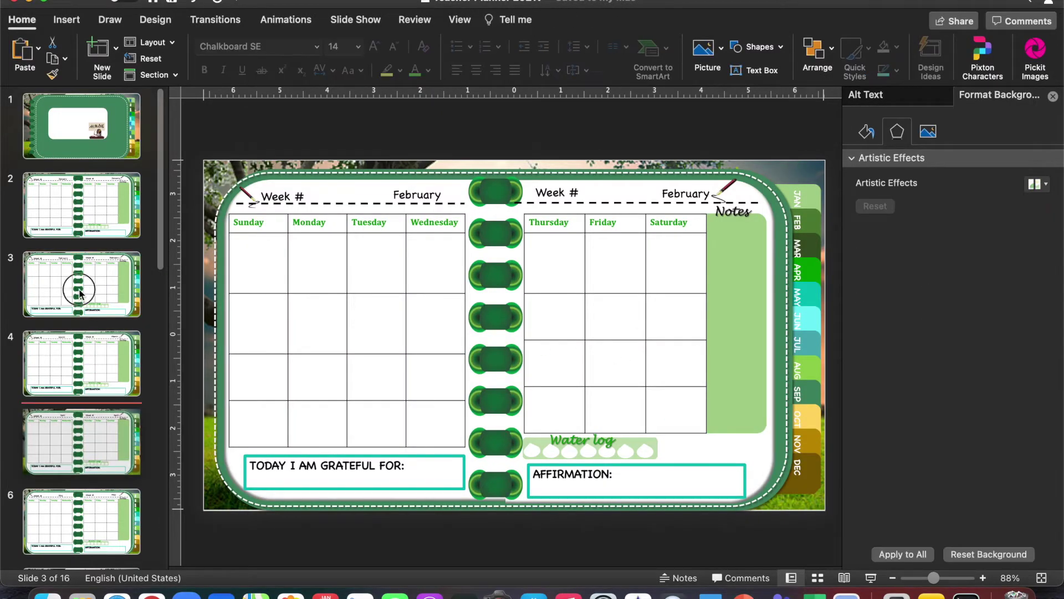
click(78, 237)
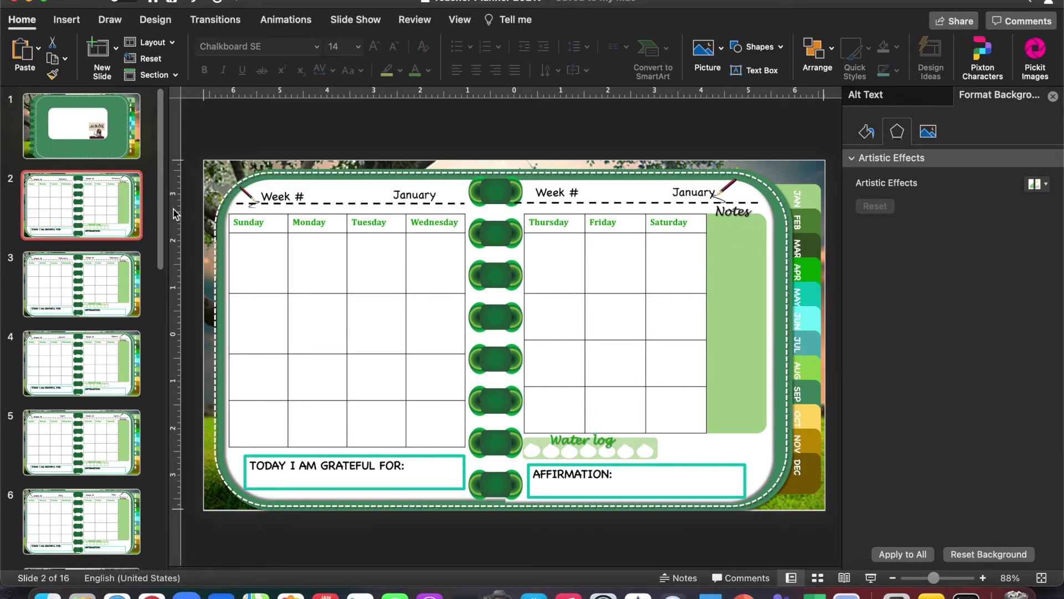
drag(160, 222, 118, 506)
click(66, 397)
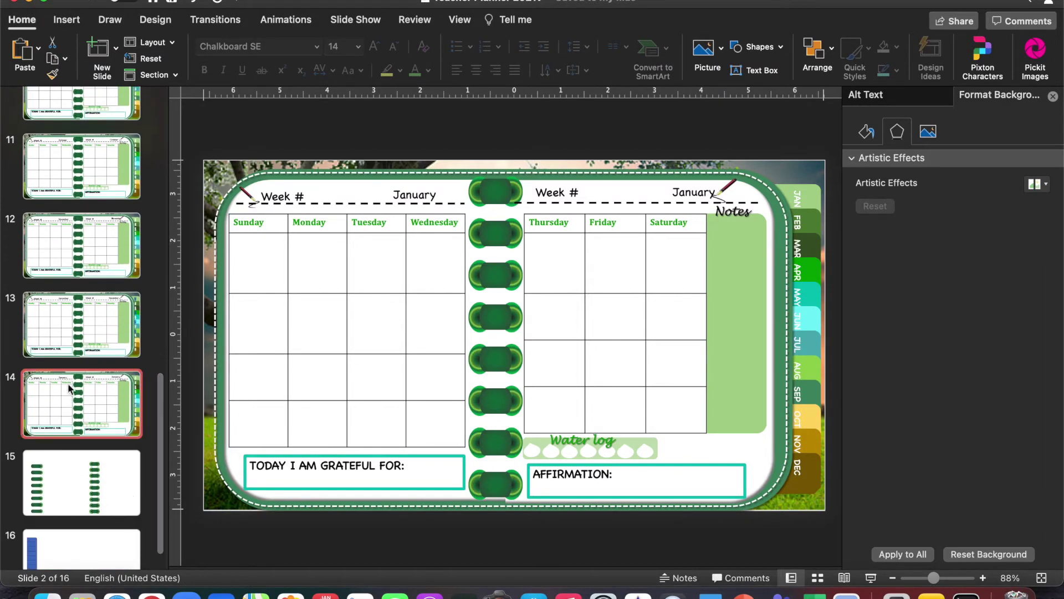
click(69, 330)
drag(160, 439, 176, 161)
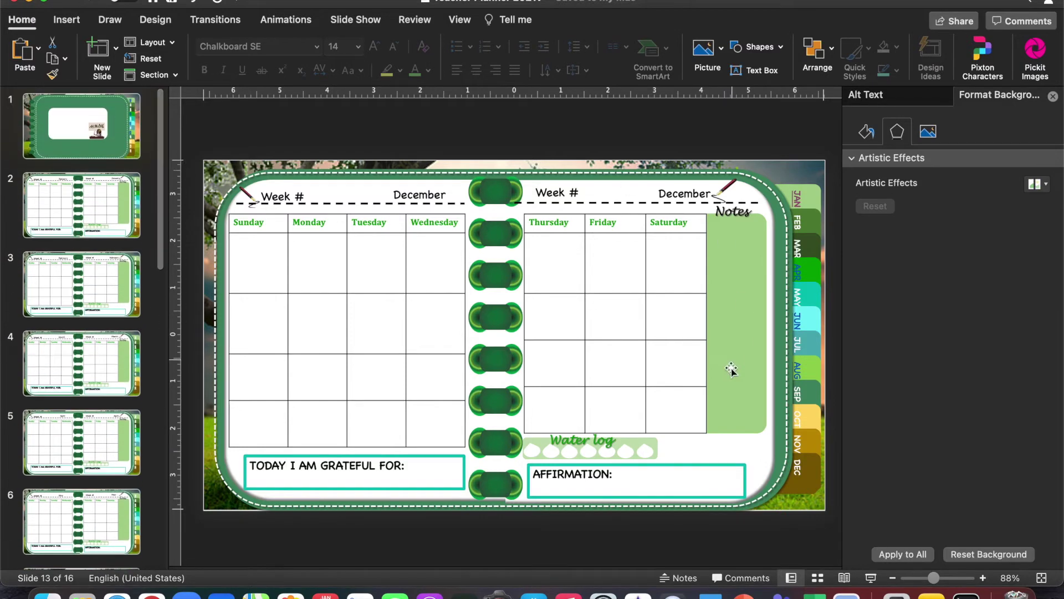
click(105, 216)
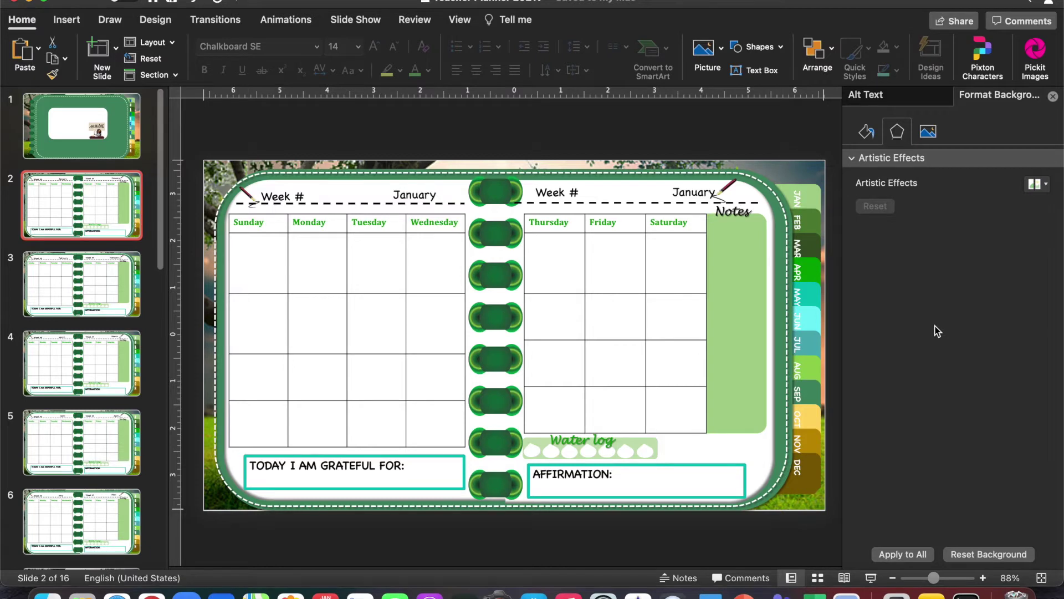
Select the JAN tab, cancel the Insert Hyperlink dialog, and bring up its Action Settings instead.
click(807, 203)
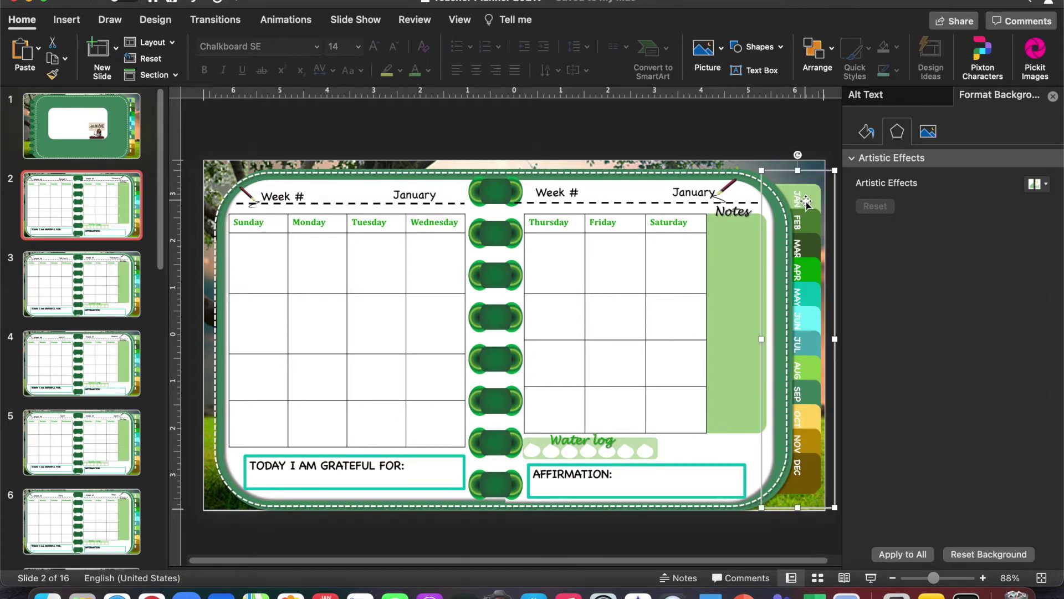
click(807, 203)
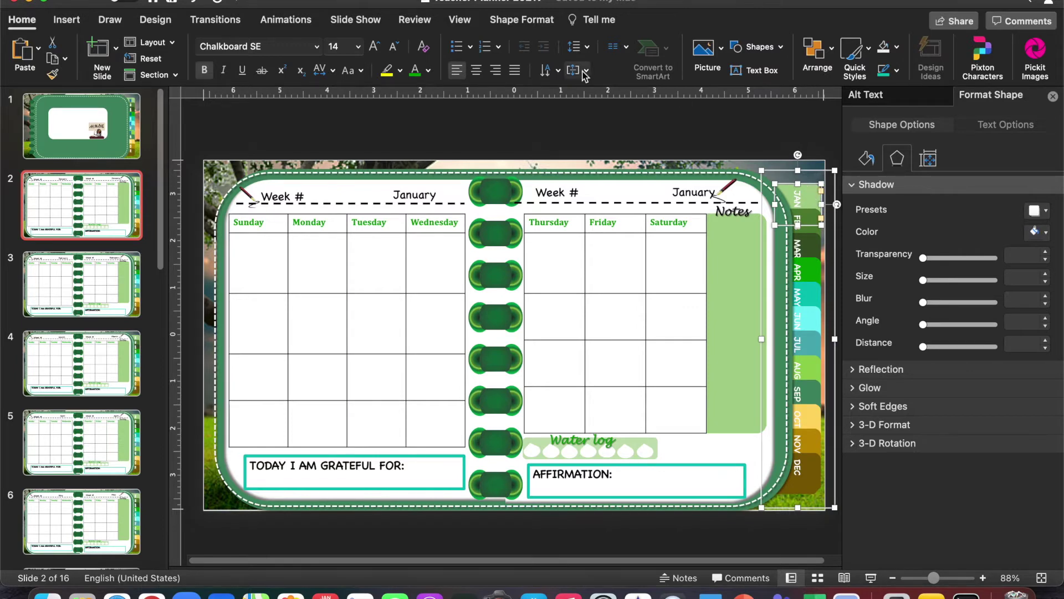
click(67, 21)
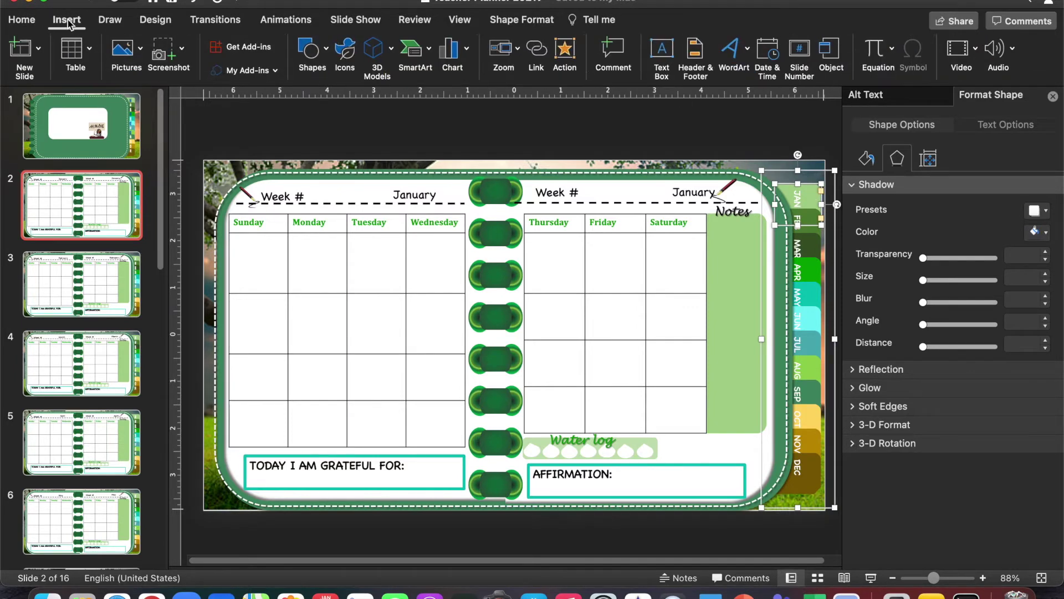
click(538, 64)
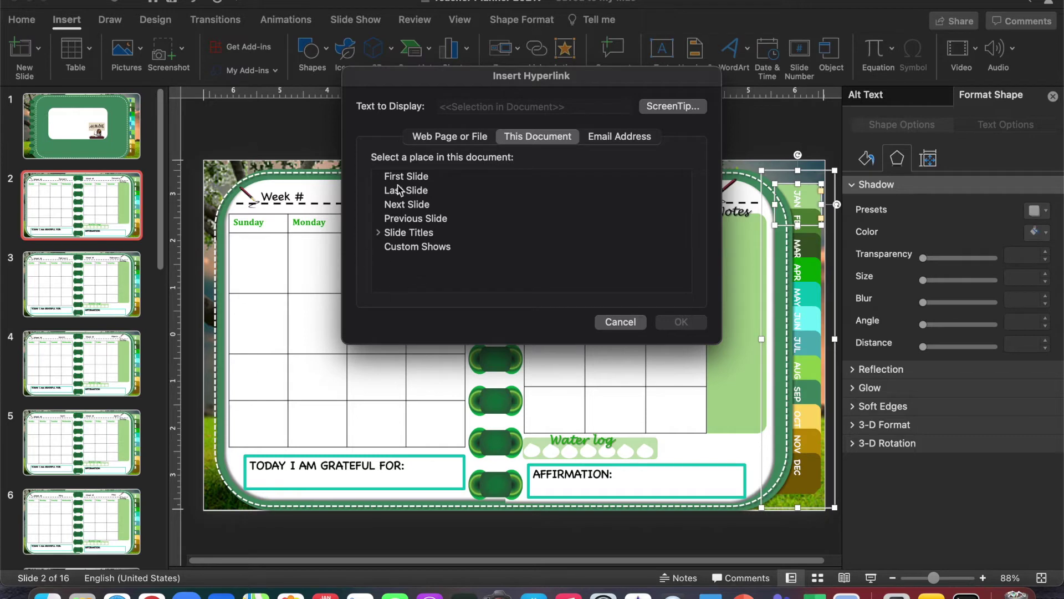
click(620, 322)
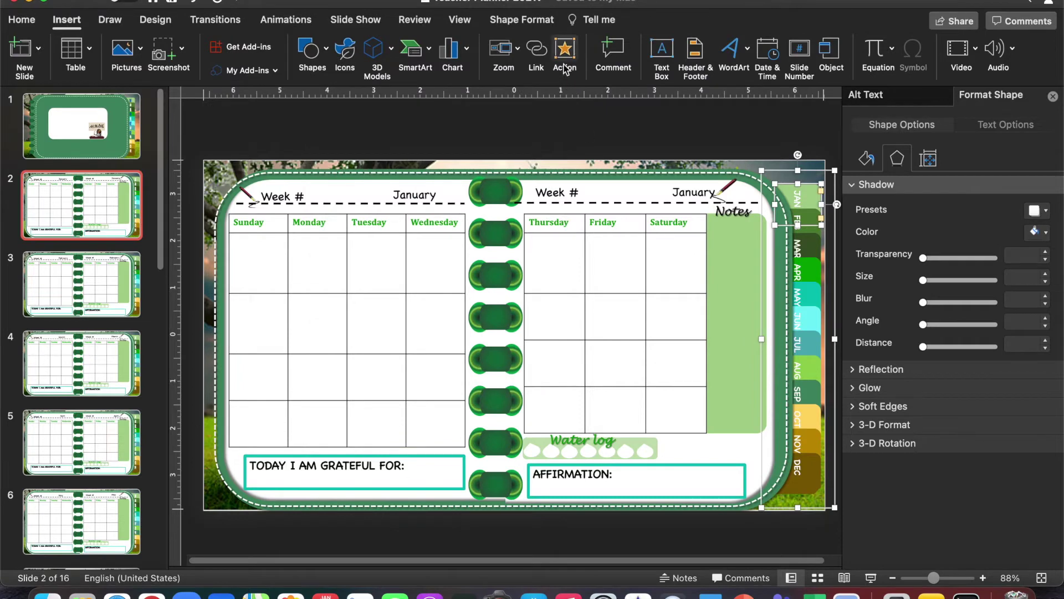
click(564, 66)
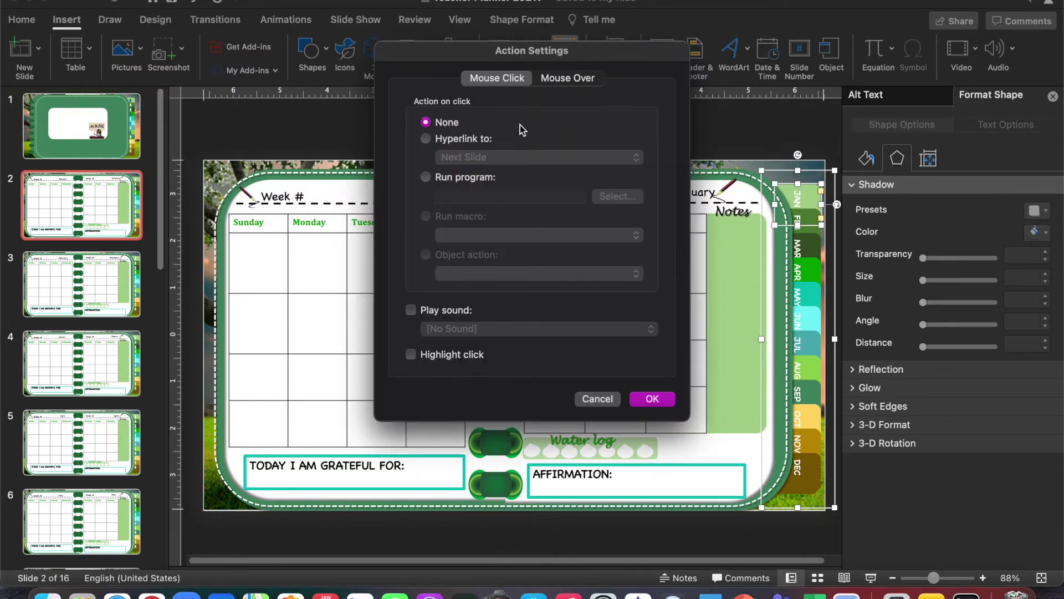
Set the JAN tab's mouse-click action to hyperlink to Slide 2.
click(452, 139)
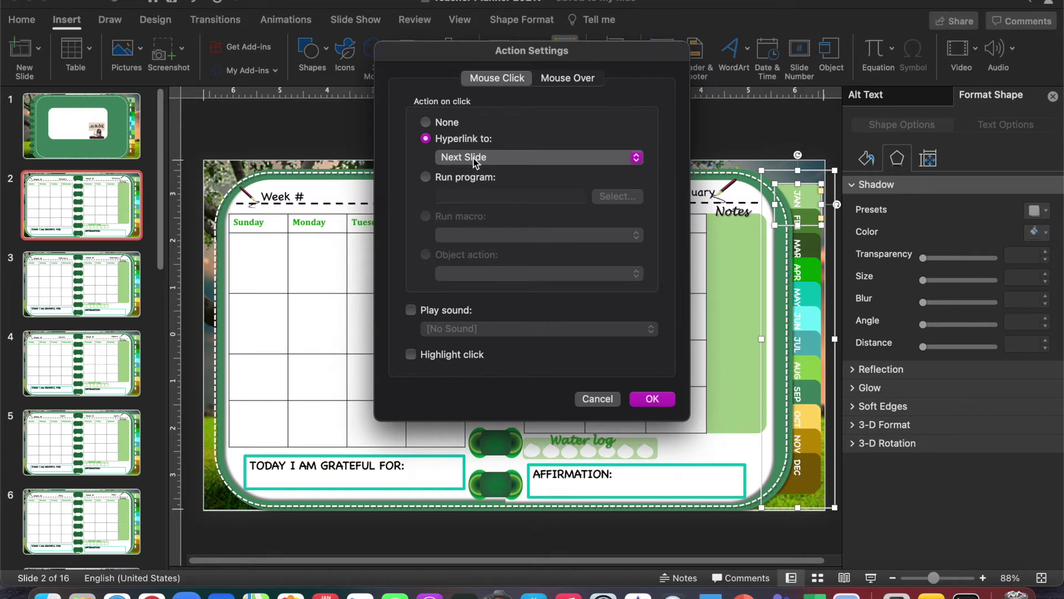
click(513, 159)
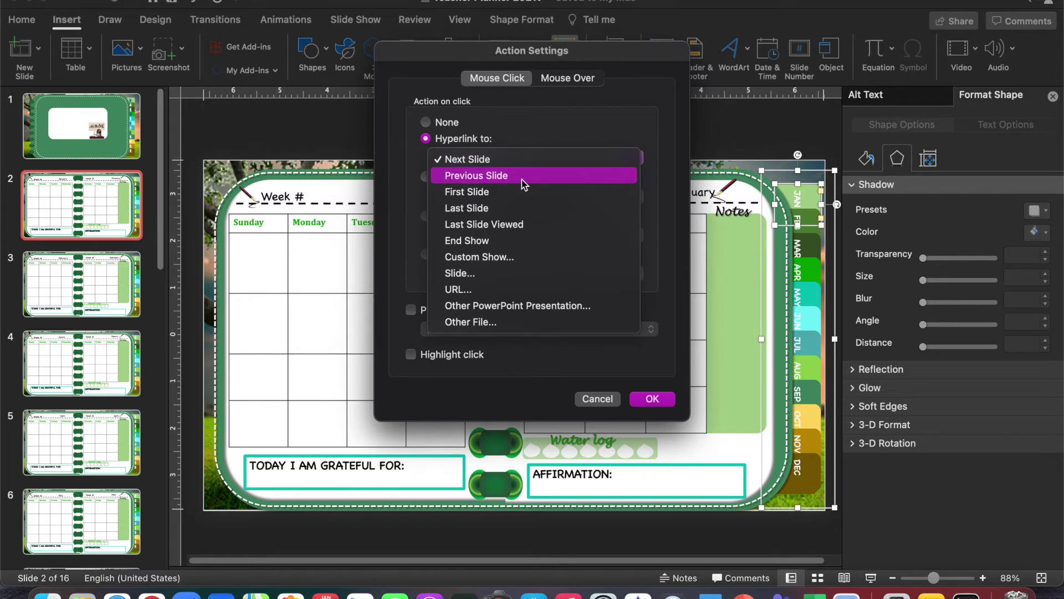
click(454, 273)
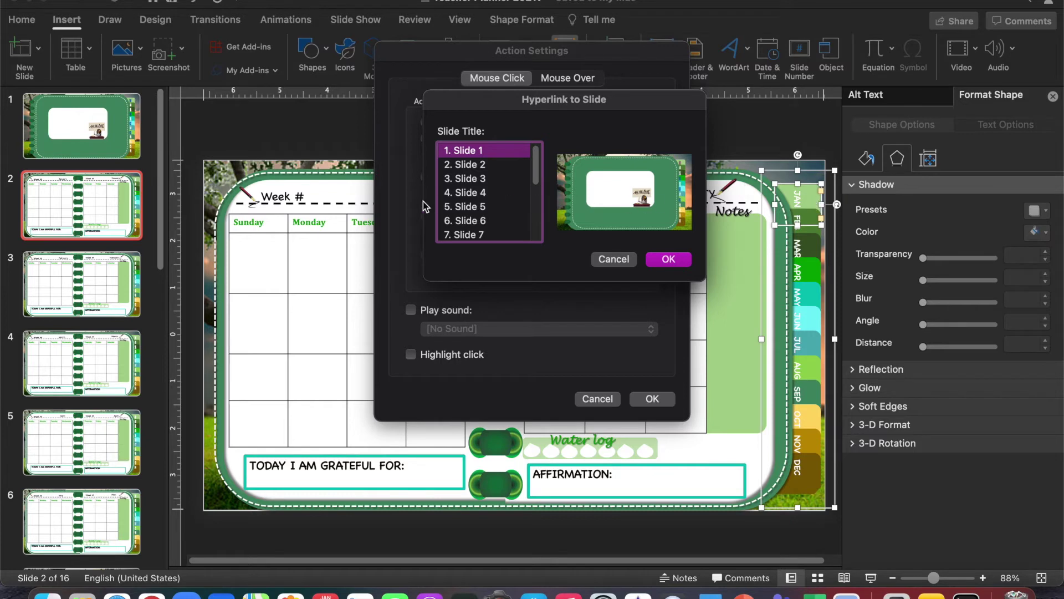
click(474, 170)
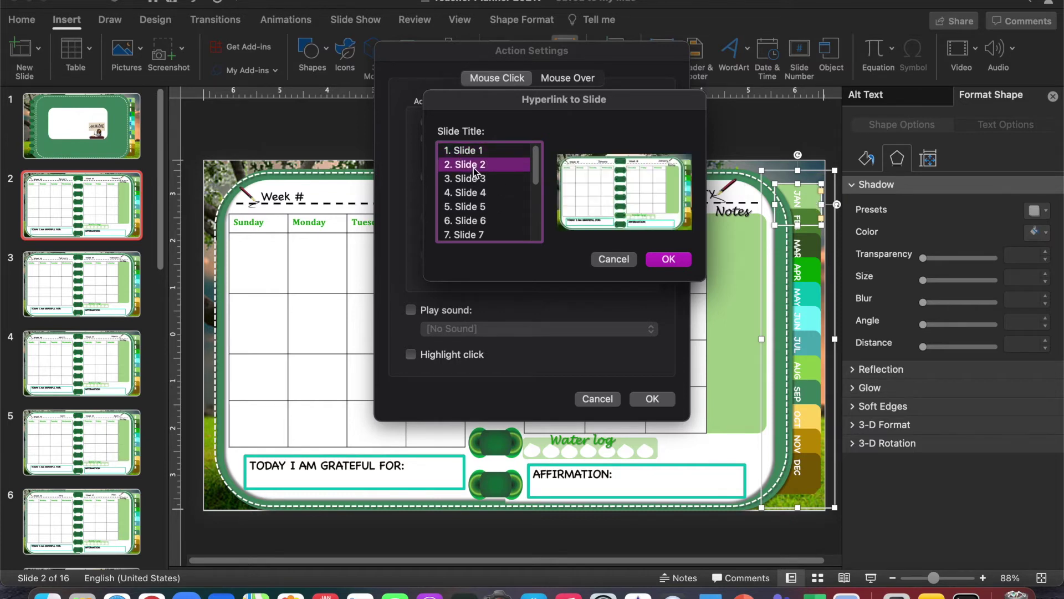
click(669, 260)
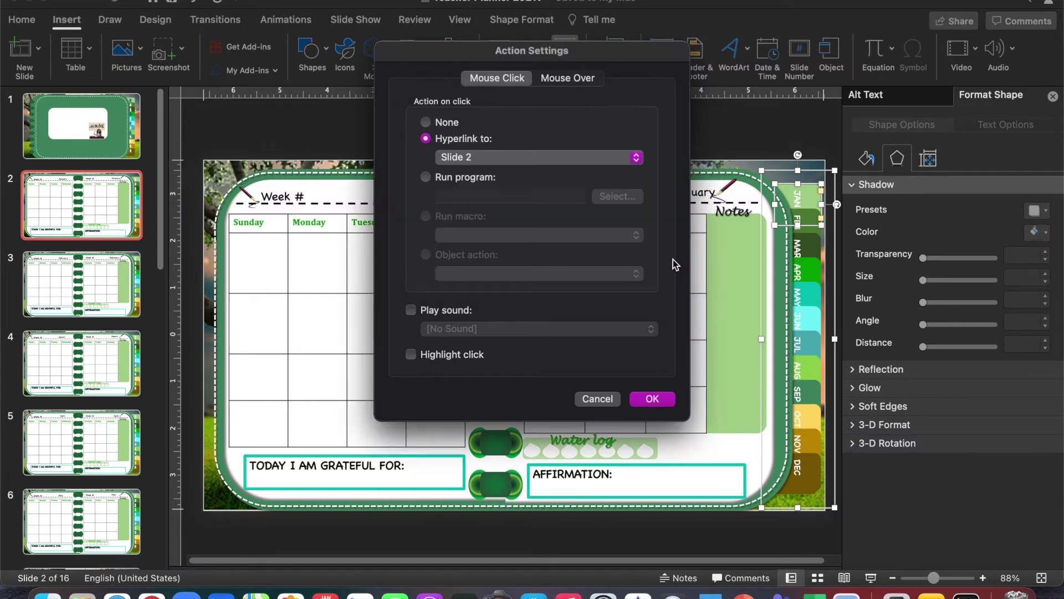
click(654, 399)
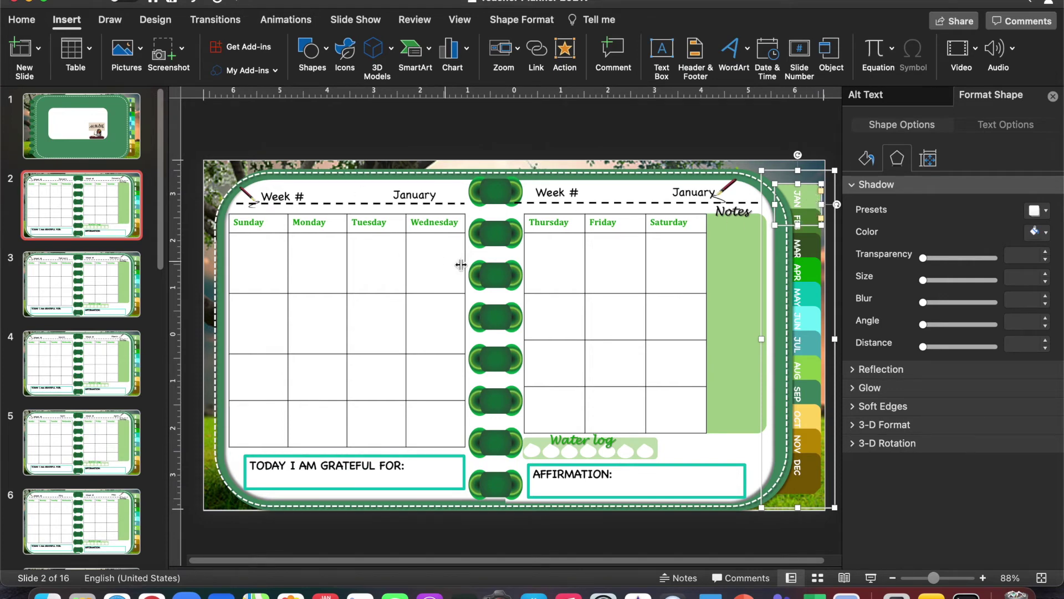
click(802, 246)
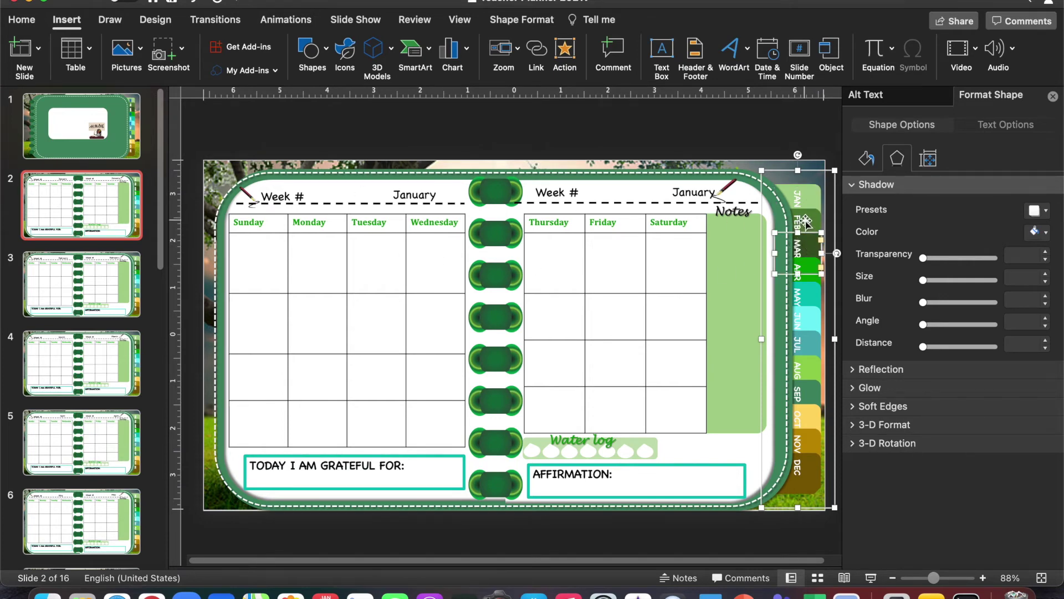
Give the FEB tab a mouse-click action hyperlinking to Slide 3.
drag(806, 221, 806, 221)
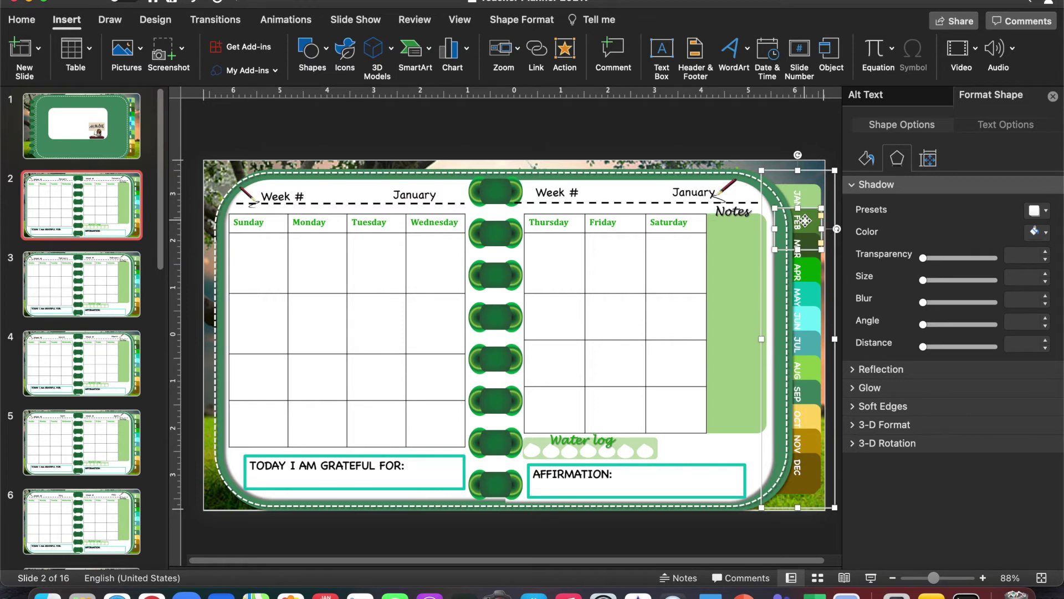
click(568, 49)
click(440, 138)
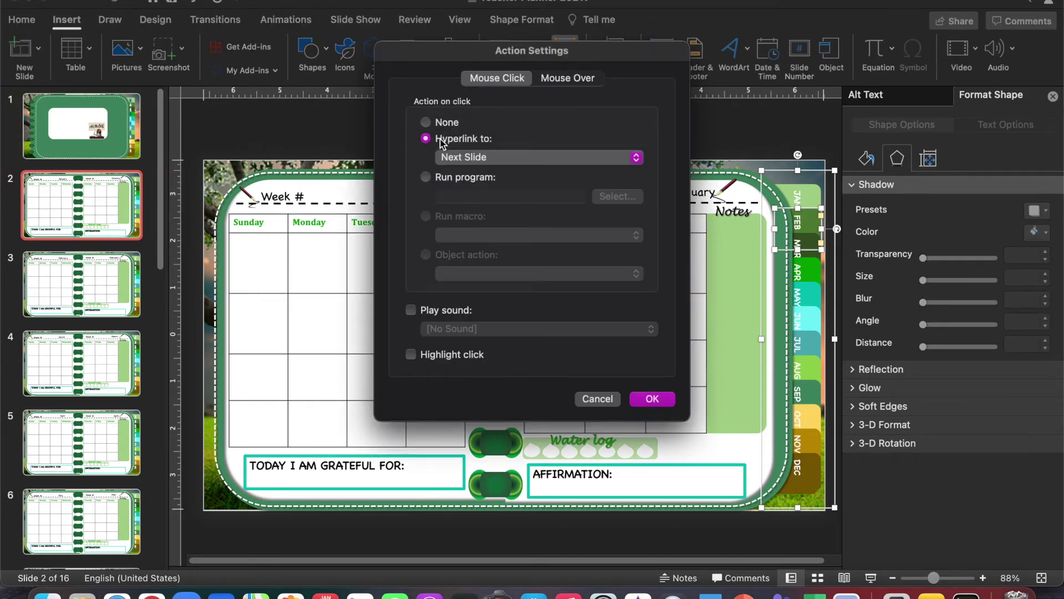
click(544, 157)
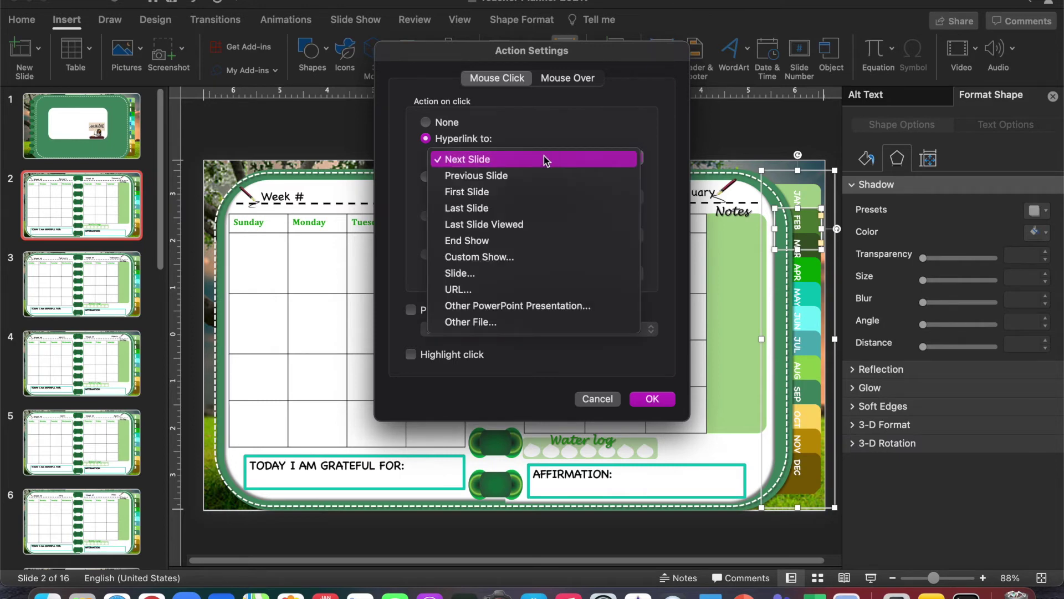
click(496, 274)
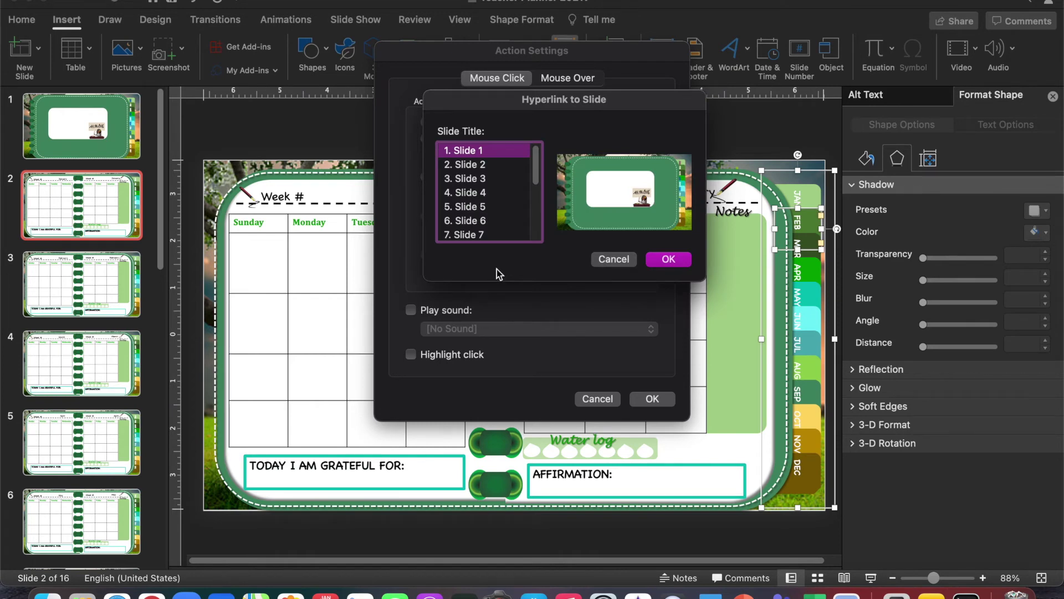
click(474, 180)
click(683, 260)
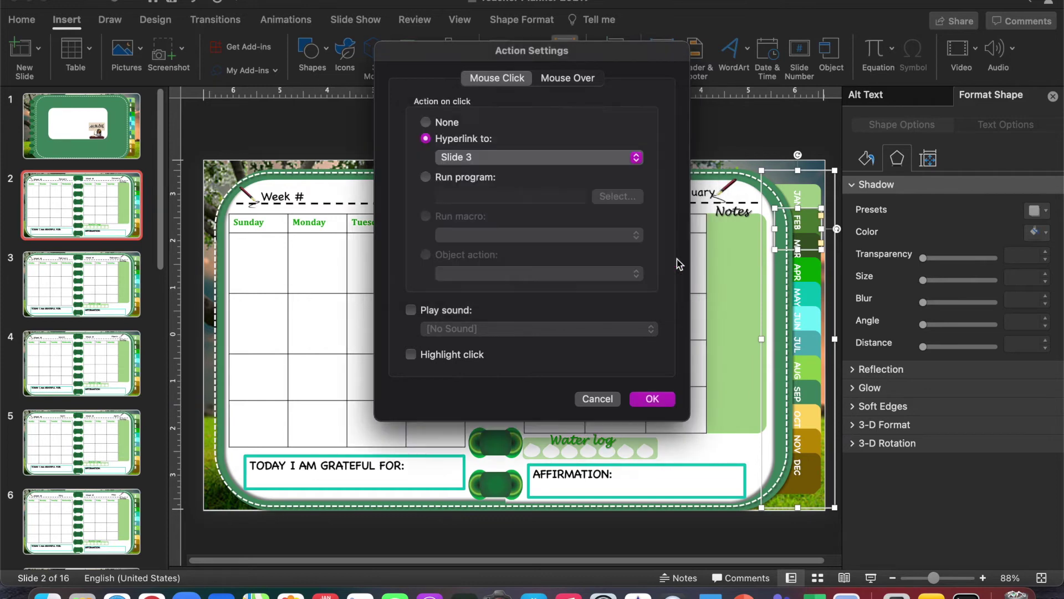
click(653, 400)
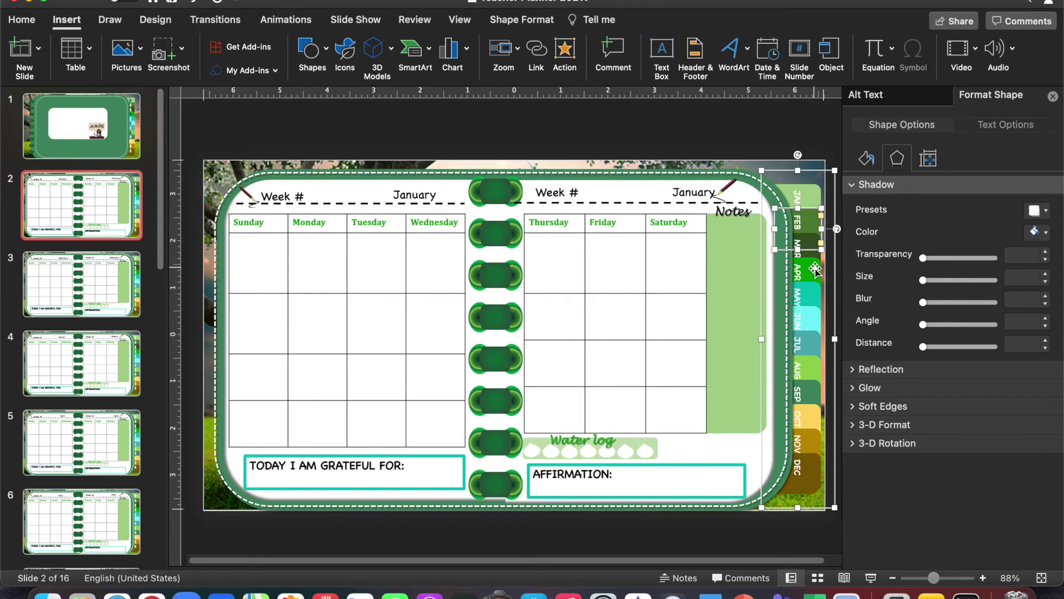
Select the MAR tab inside the month-tab group and hyperlink its click action to Slide 4.
click(773, 344)
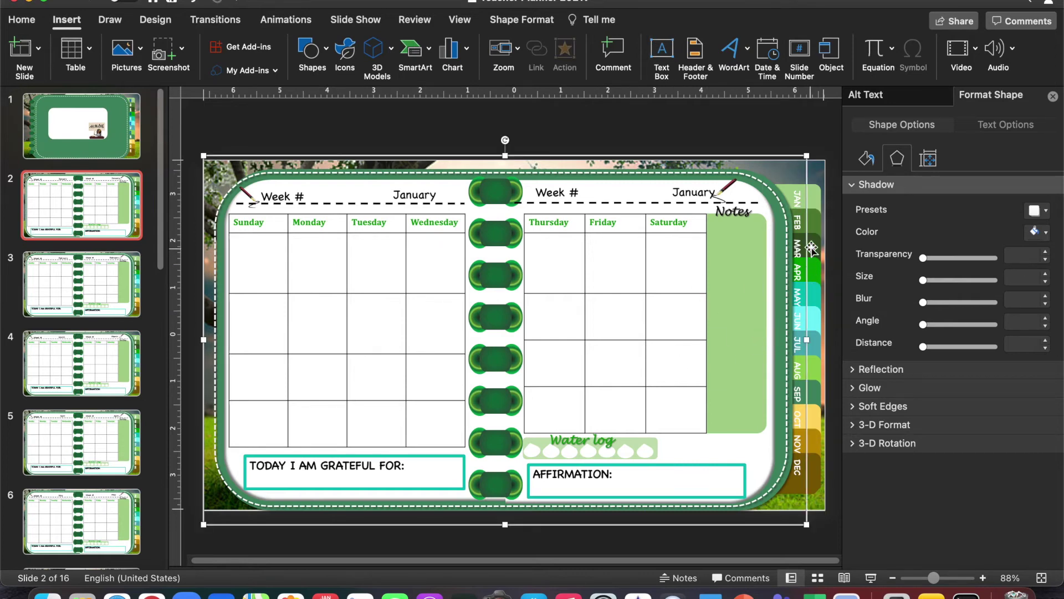
click(811, 247)
click(809, 247)
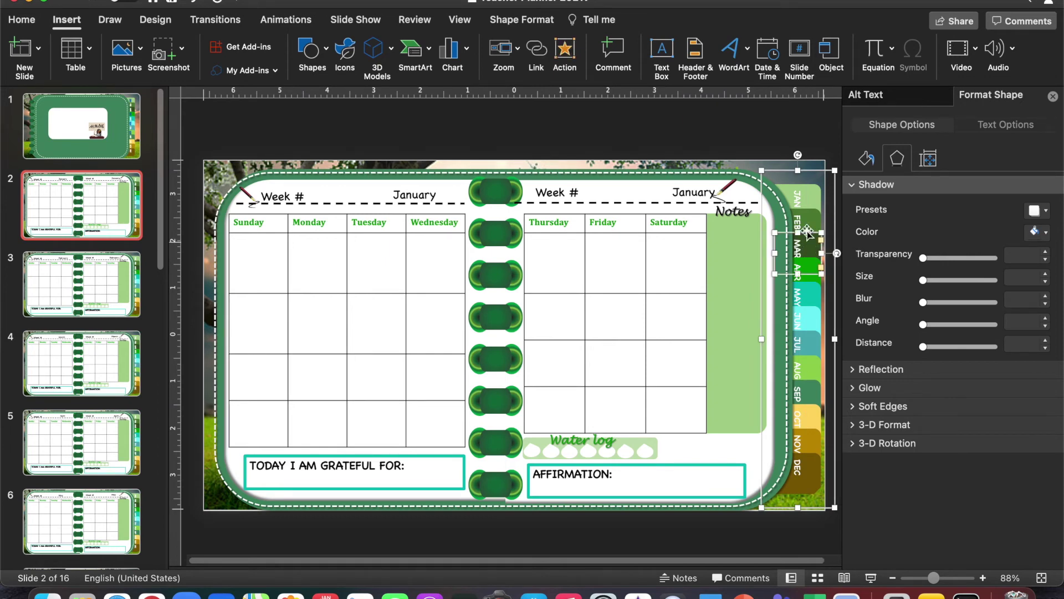
click(565, 51)
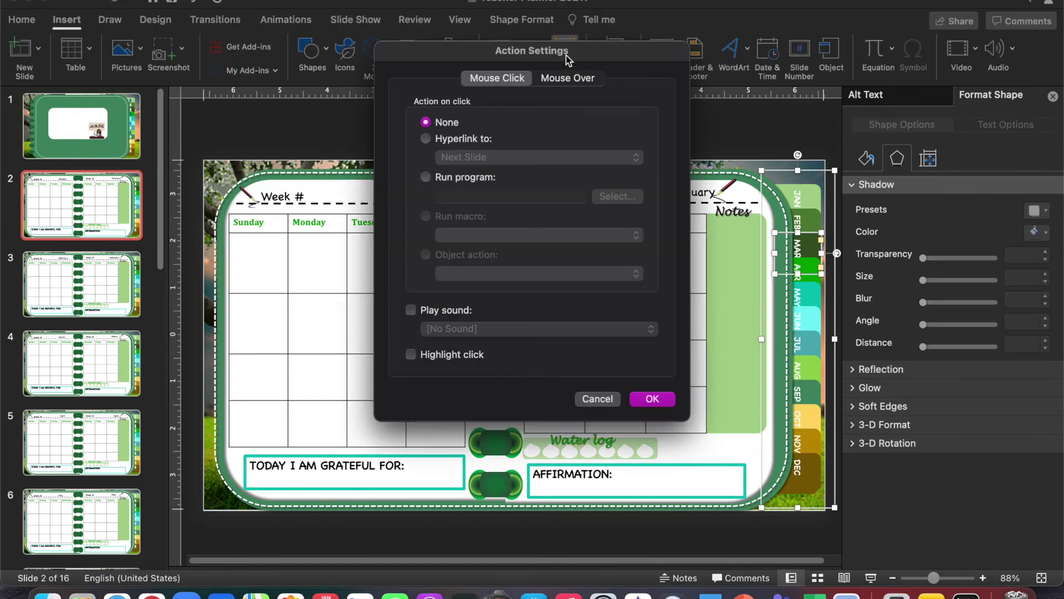
click(474, 138)
click(494, 161)
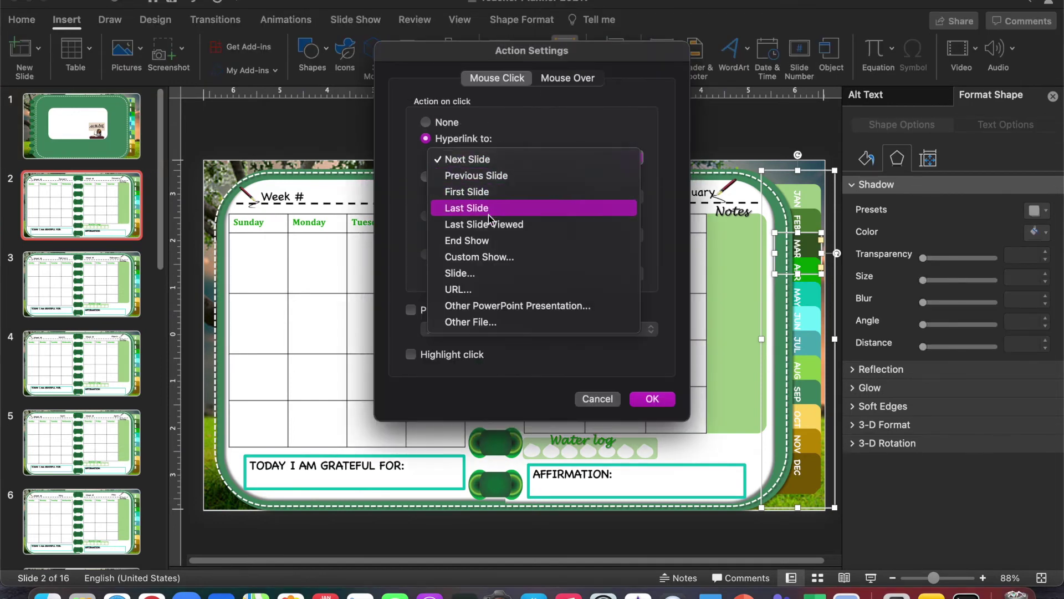
click(475, 272)
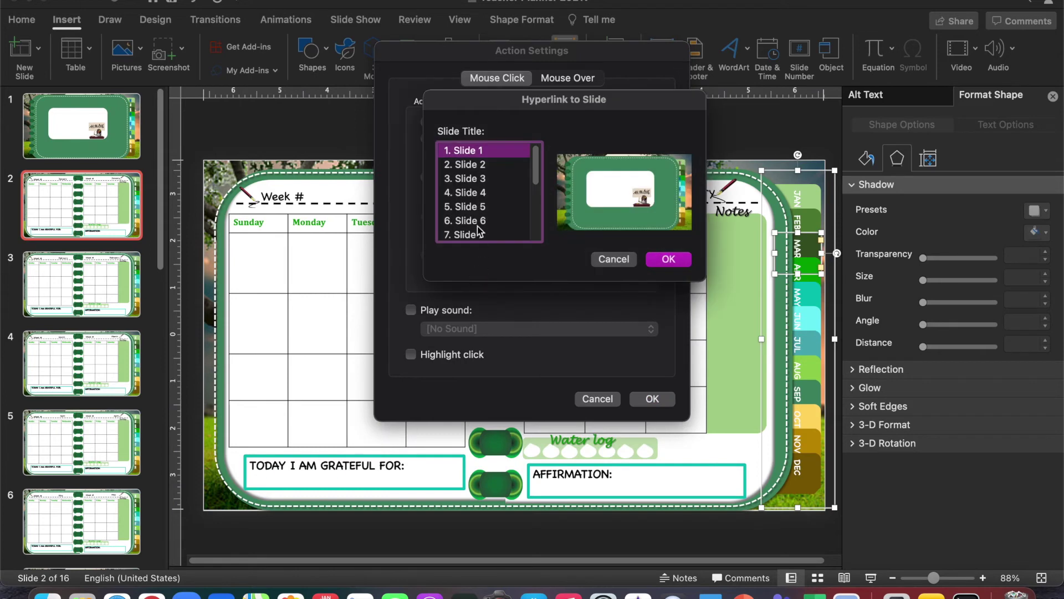
click(476, 194)
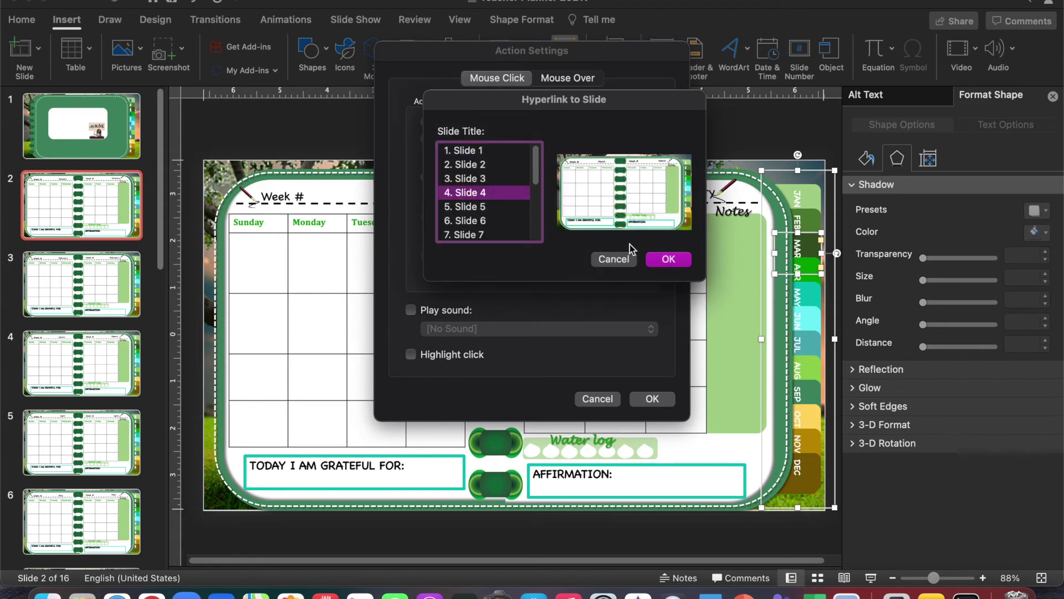
click(676, 259)
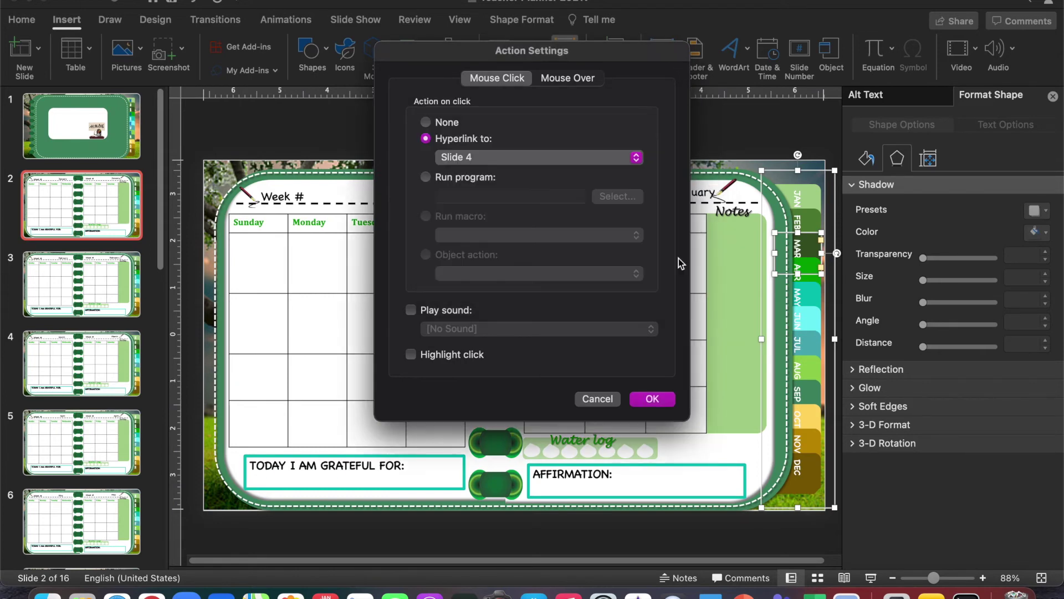
click(663, 404)
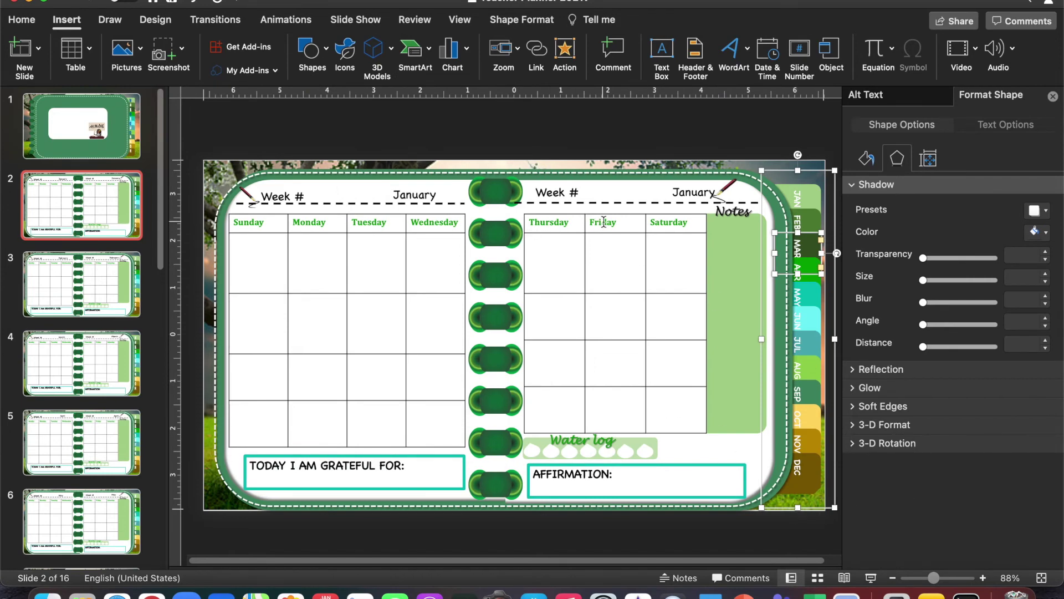
Run the slide show from slide 1 and test the FEB, JAN, MAR, FEB and JAN tab links.
key(Page_Up)
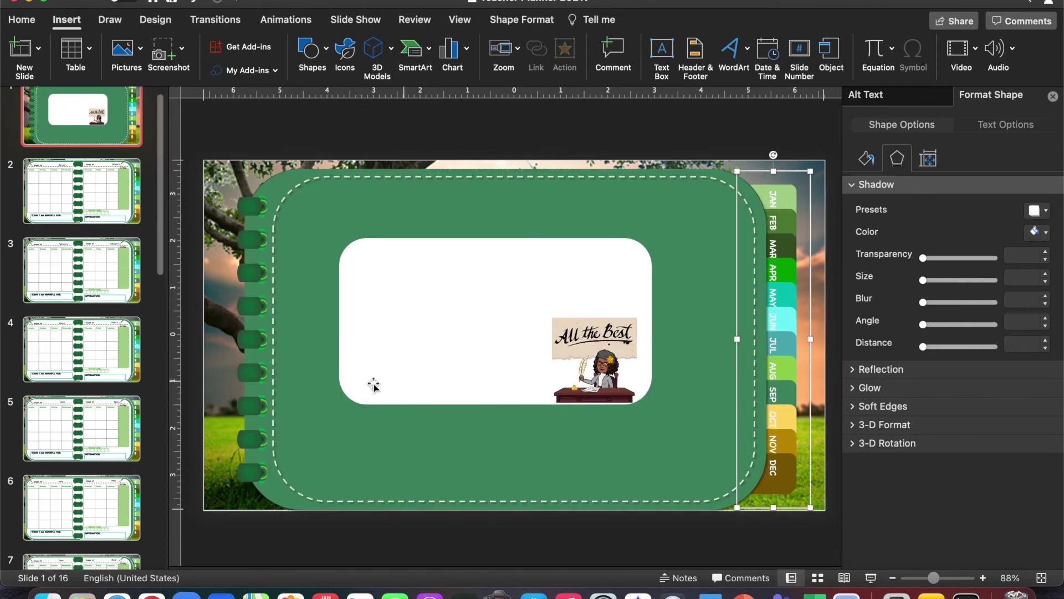
click(870, 578)
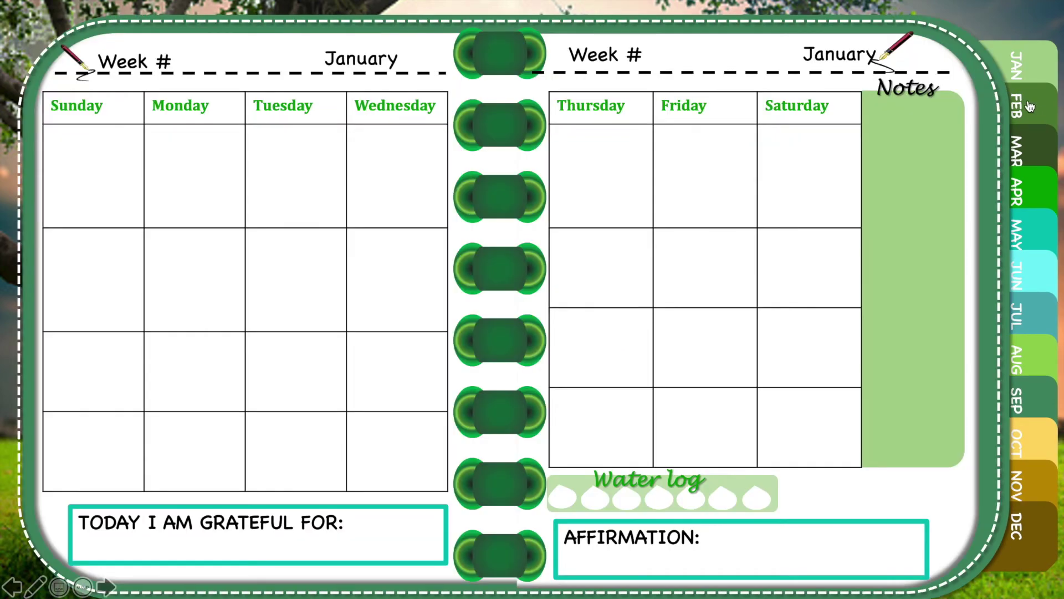
click(1025, 107)
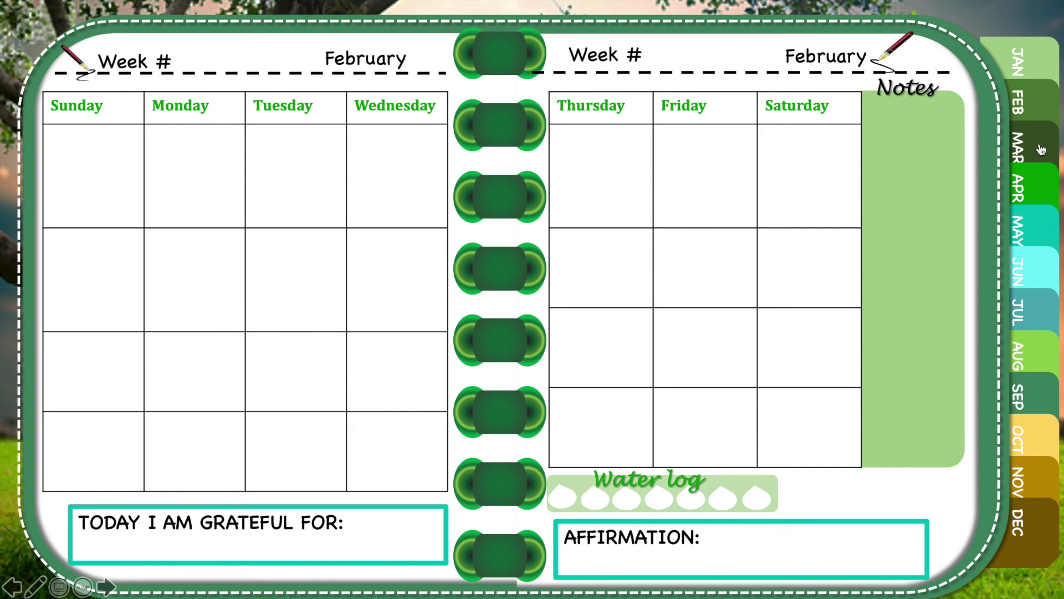
click(1023, 56)
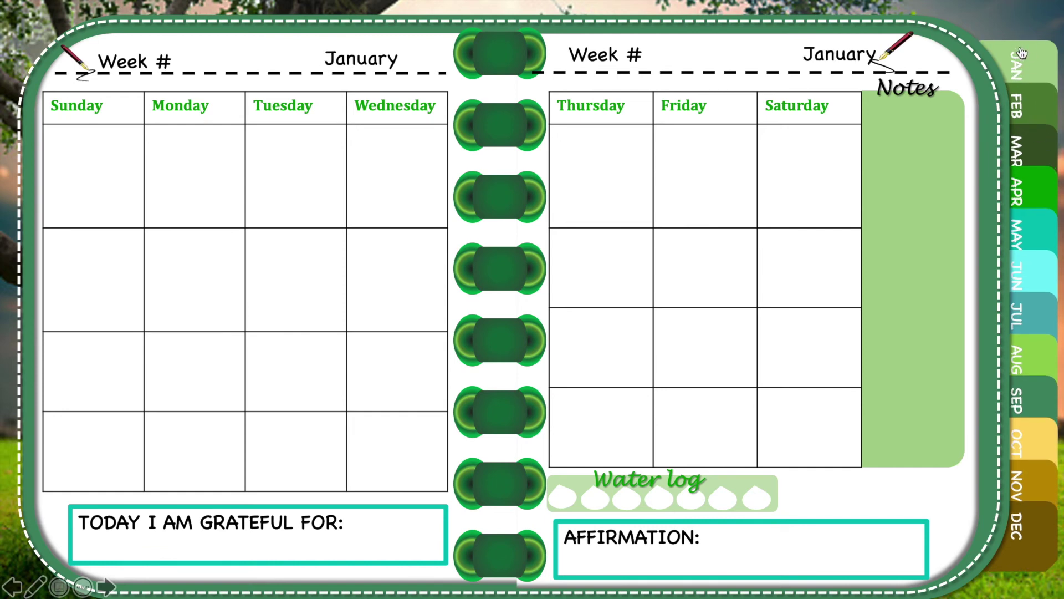
click(1022, 150)
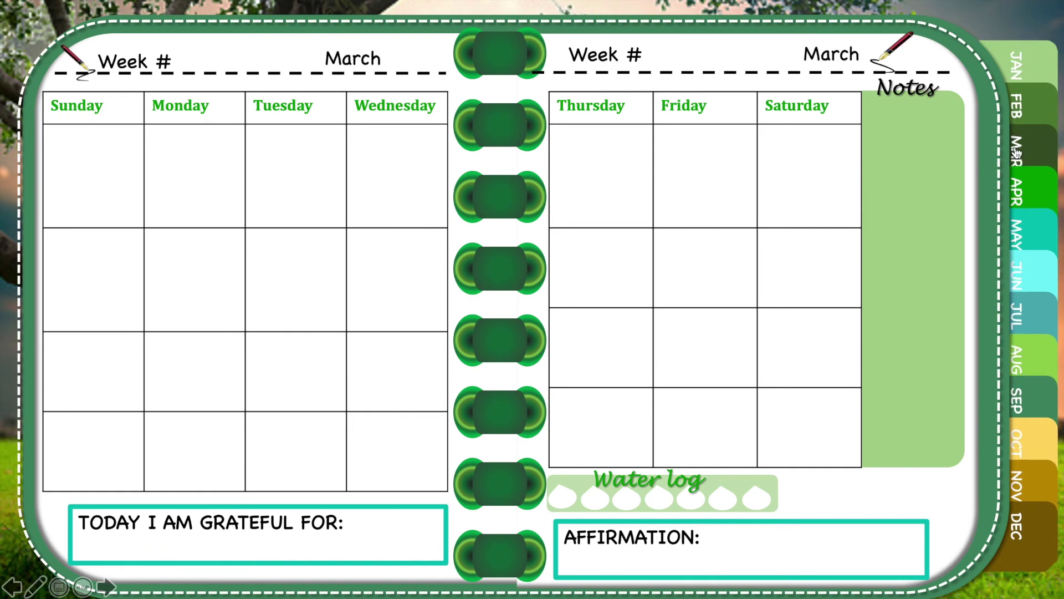
click(1022, 115)
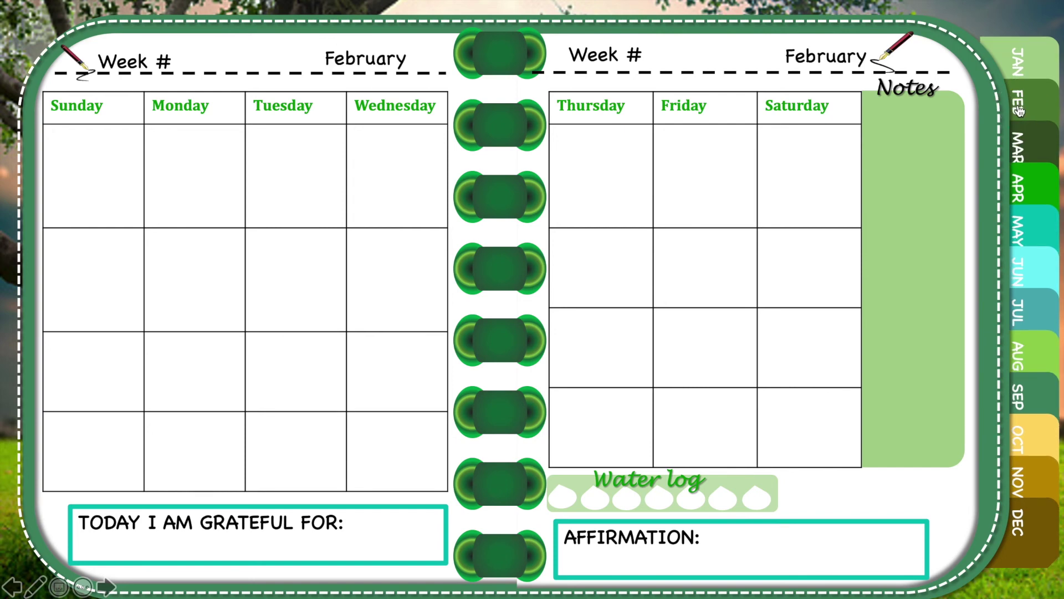
click(1017, 57)
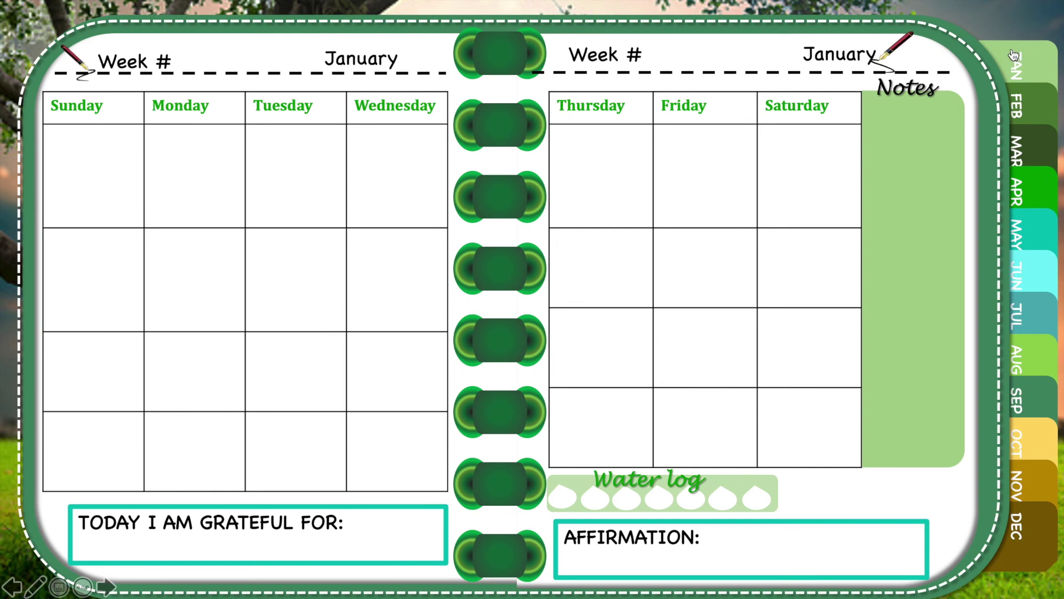